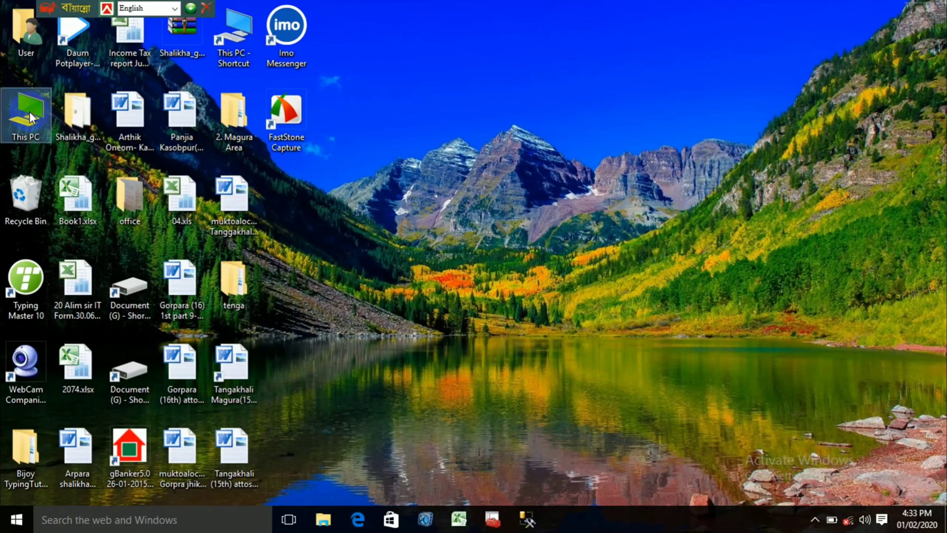
Step: Open Computer Management for This PC and expand Event Viewer down to its Windows Logs
{"action": "right_click", "coordinate": [29, 111]}
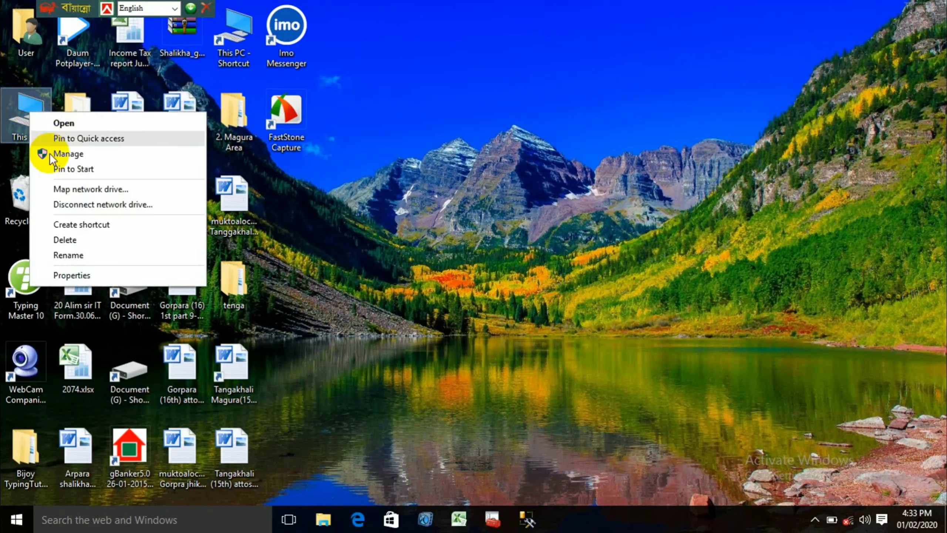
{"action": "left_click", "coordinate": [70, 153]}
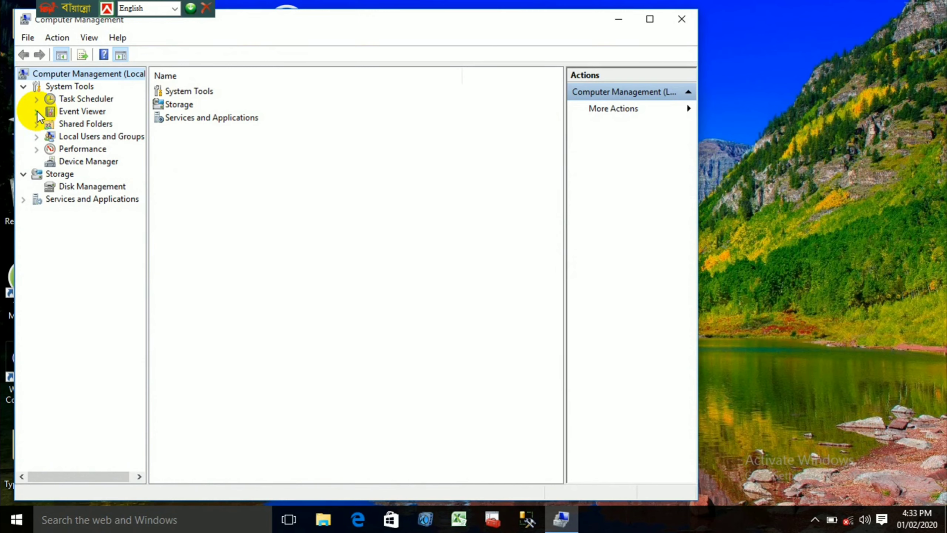
{"action": "left_click", "coordinate": [37, 112]}
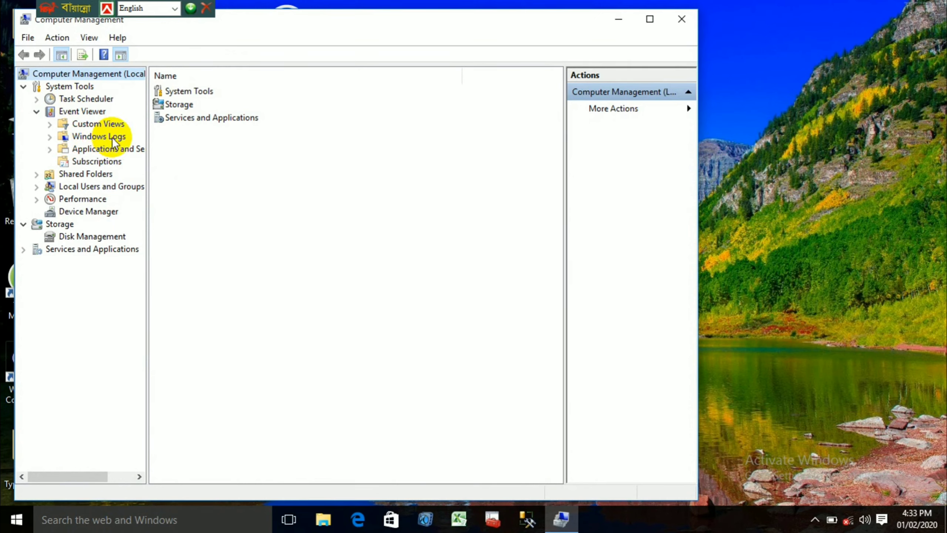
{"action": "left_click", "coordinate": [50, 137]}
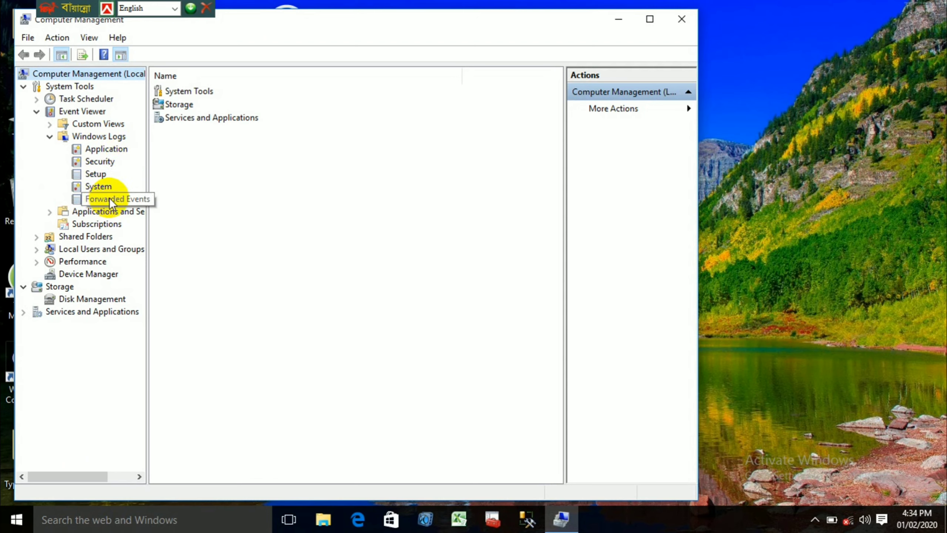
Step: Review the Application log's events and clear the log without saving its contents
{"action": "left_click", "coordinate": [108, 149]}
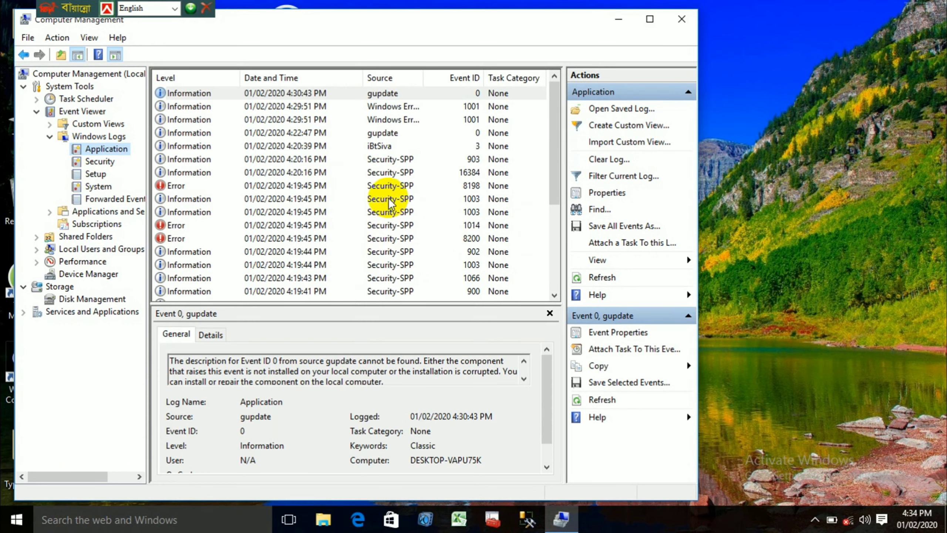
{"action": "scroll", "coordinate": [401, 188], "scroll_direction": "down", "scroll_amount": 3}
{"action": "scroll", "coordinate": [401, 186], "scroll_direction": "up", "scroll_amount": 3}
{"action": "scroll", "coordinate": [338, 194], "scroll_direction": "down", "scroll_amount": 4}
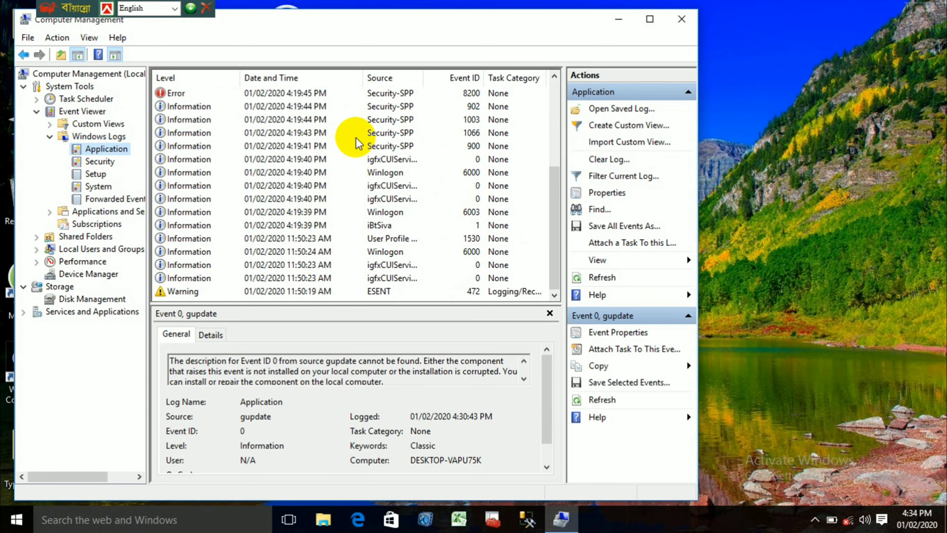
{"action": "scroll", "coordinate": [380, 168], "scroll_direction": "up", "scroll_amount": 4}
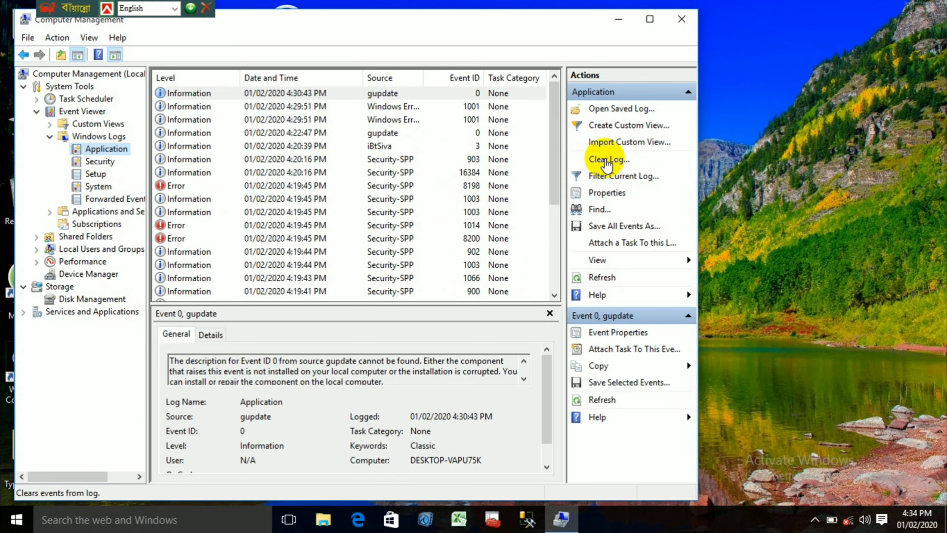
{"action": "left_click", "coordinate": [606, 159]}
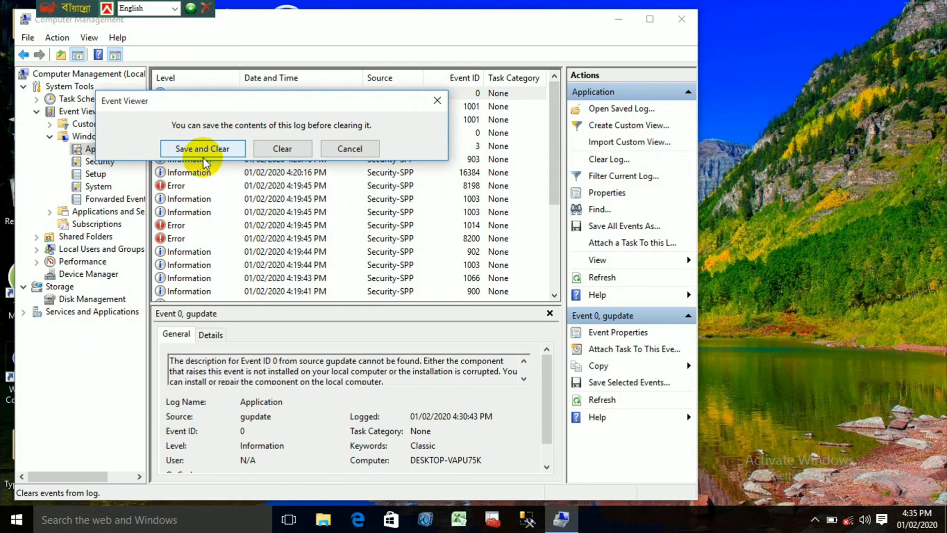
{"action": "left_click", "coordinate": [290, 151]}
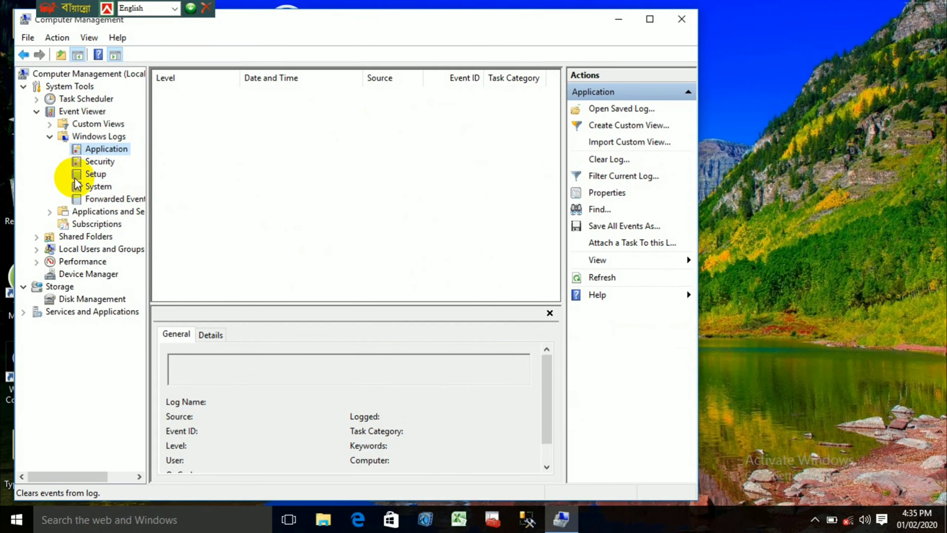
Step: Review the events in the Security log under Windows Logs and clear that log
{"action": "left_click", "coordinate": [100, 163]}
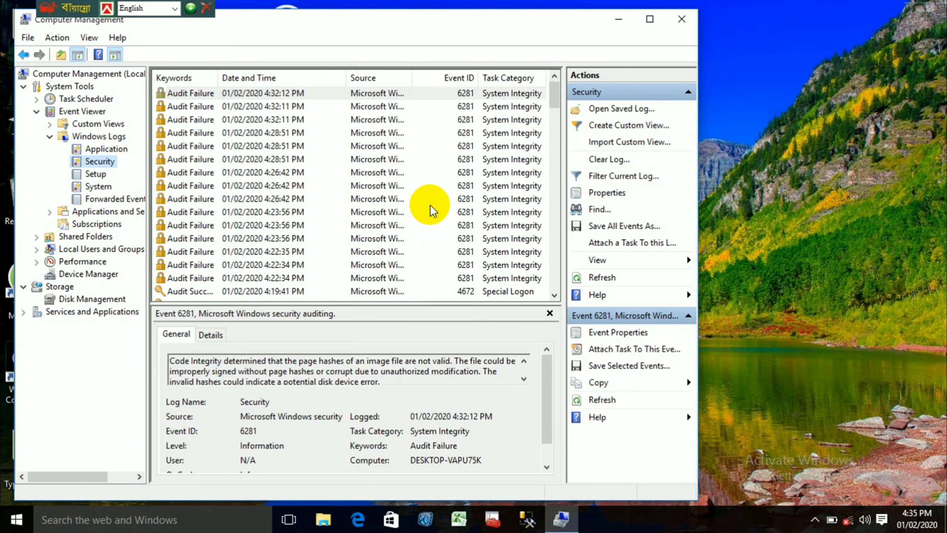
{"action": "scroll", "coordinate": [411, 157], "scroll_direction": "down", "scroll_amount": 5}
{"action": "scroll", "coordinate": [399, 178], "scroll_direction": "up", "scroll_amount": 5}
{"action": "scroll", "coordinate": [399, 178], "scroll_direction": "down", "scroll_amount": 15}
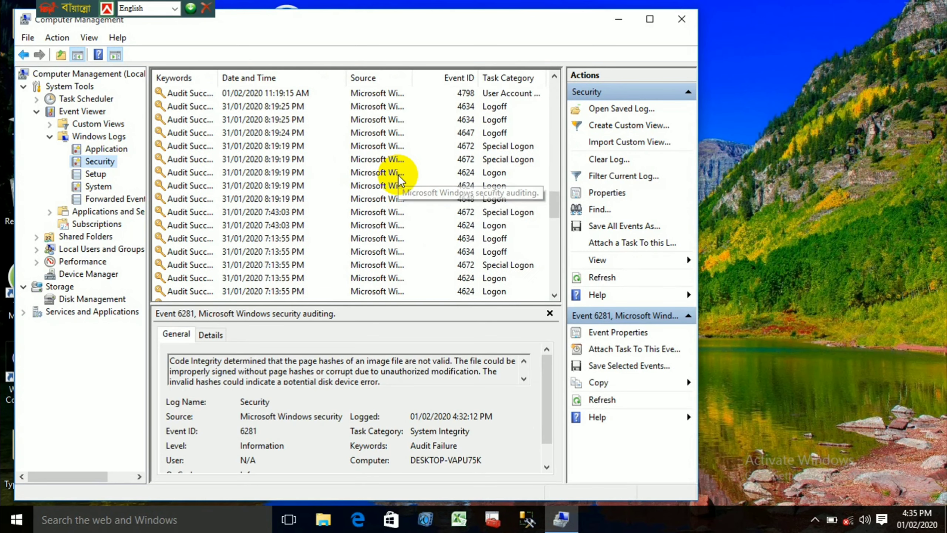
{"action": "scroll", "coordinate": [398, 179], "scroll_direction": "up", "scroll_amount": 10}
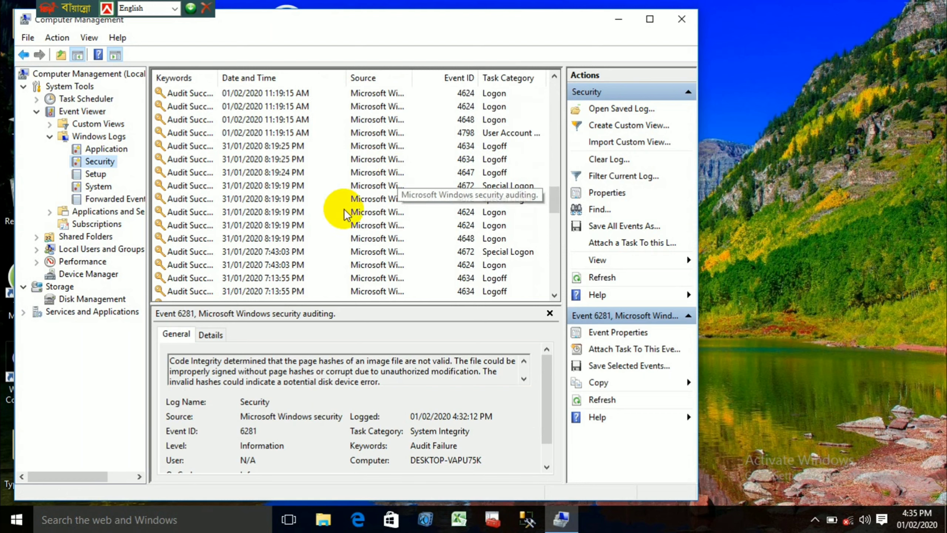
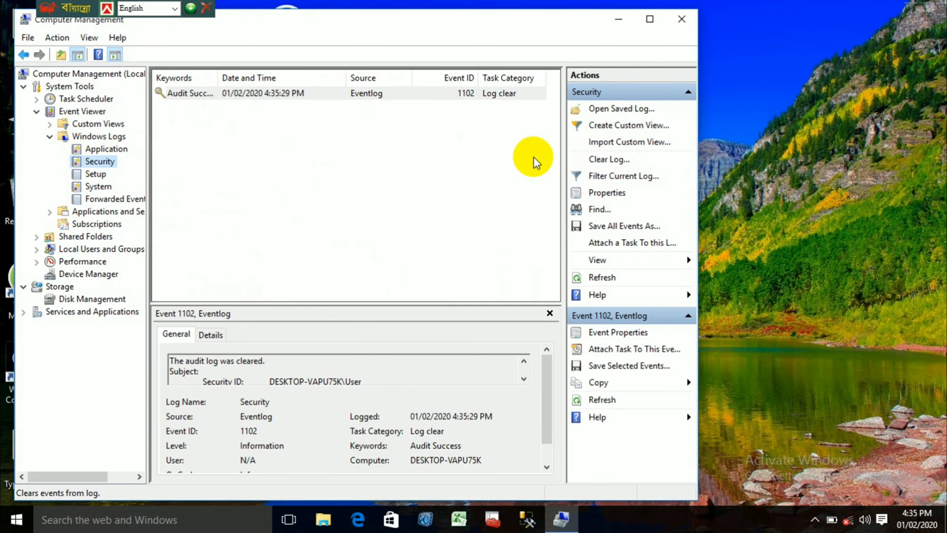
Step: Check the Setup log for events and clear the System log
{"action": "left_click", "coordinate": [92, 175]}
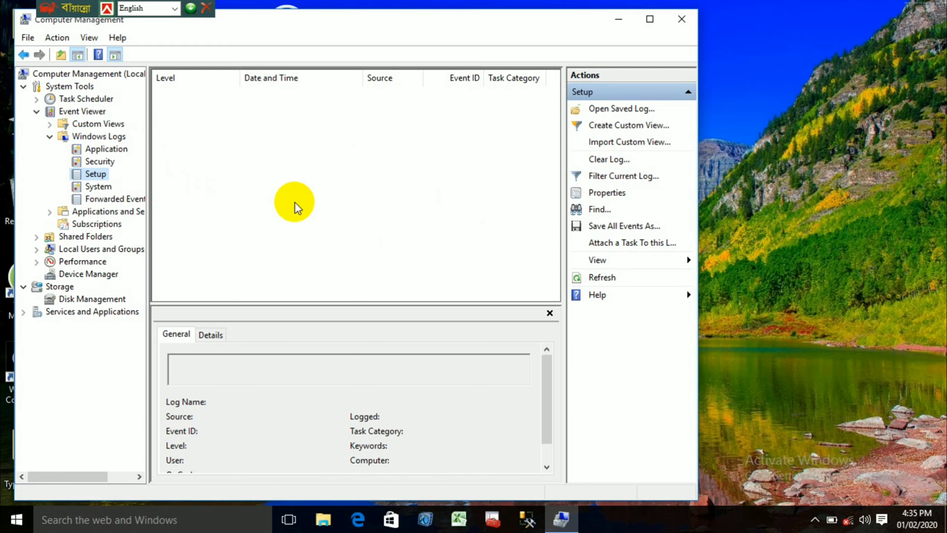
{"action": "left_click", "coordinate": [95, 187]}
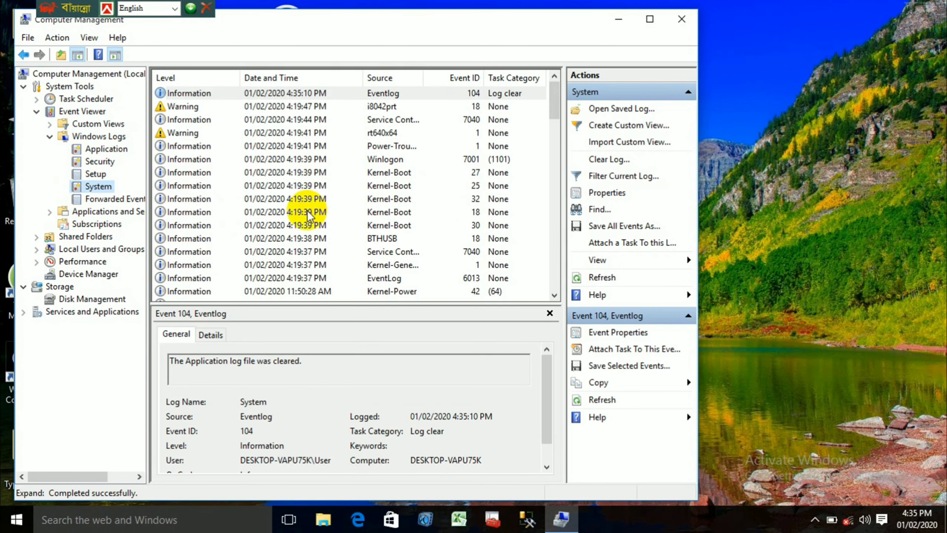
{"action": "scroll", "coordinate": [384, 216], "scroll_direction": "down", "scroll_amount": 4}
{"action": "scroll", "coordinate": [382, 214], "scroll_direction": "down", "scroll_amount": 6}
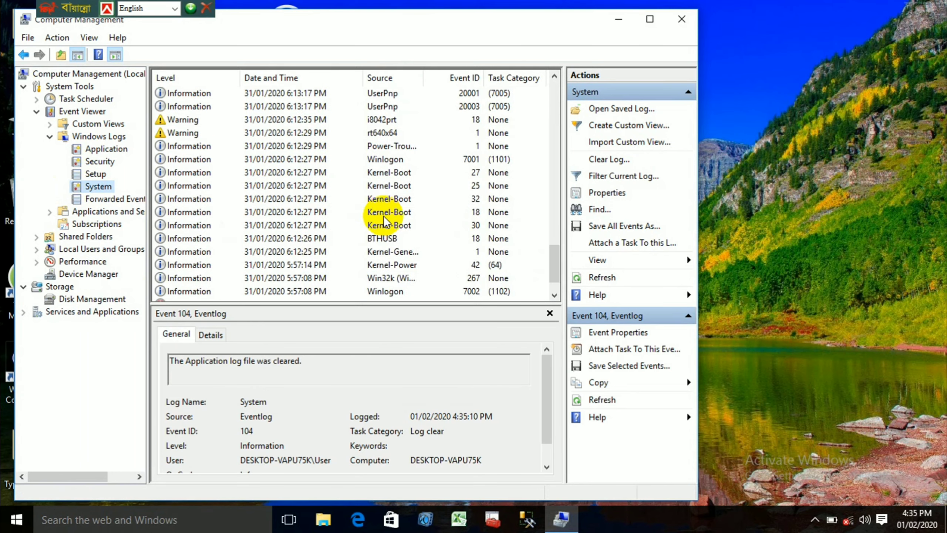
{"action": "left_click", "coordinate": [624, 160]}
{"action": "left_click", "coordinate": [208, 76]}
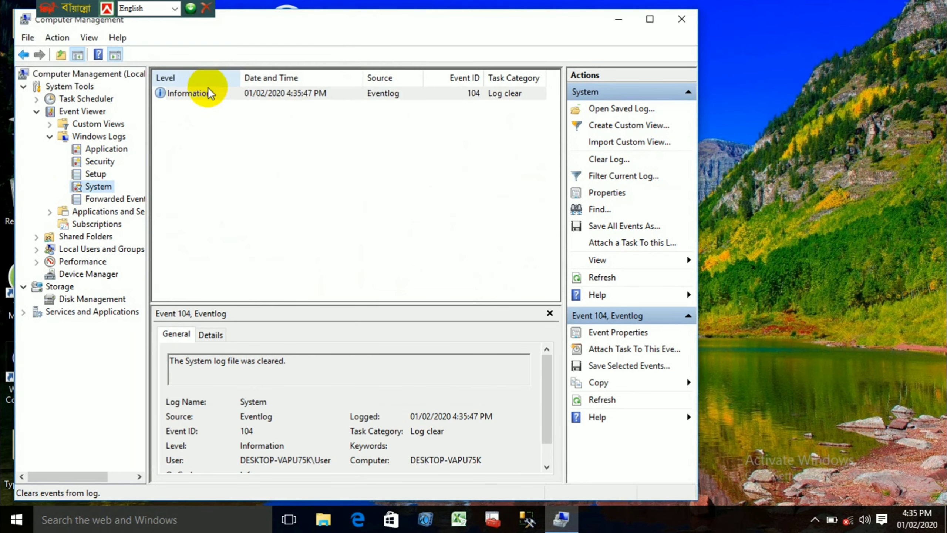
Step: Check the Forwarded Events log in a maximized window and close Computer Management
{"action": "left_click", "coordinate": [114, 201]}
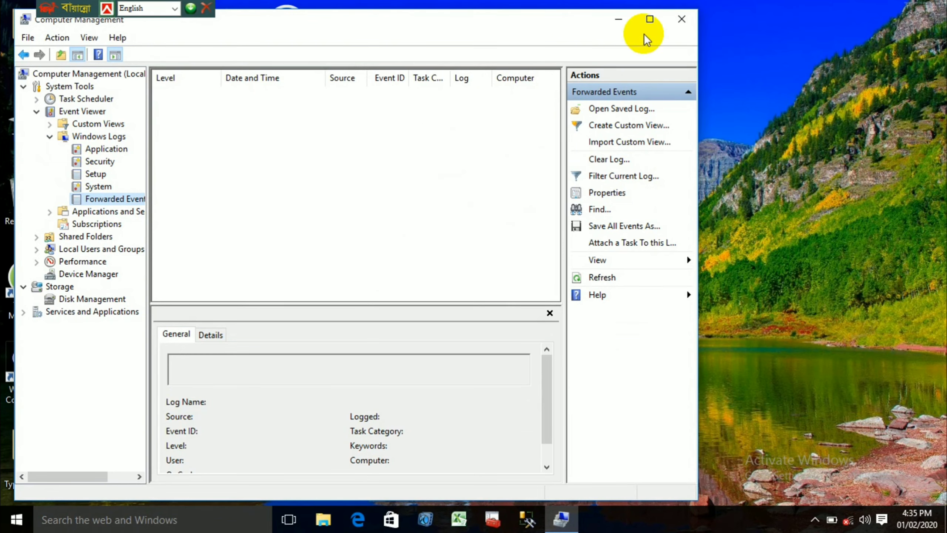
{"action": "left_click", "coordinate": [649, 19]}
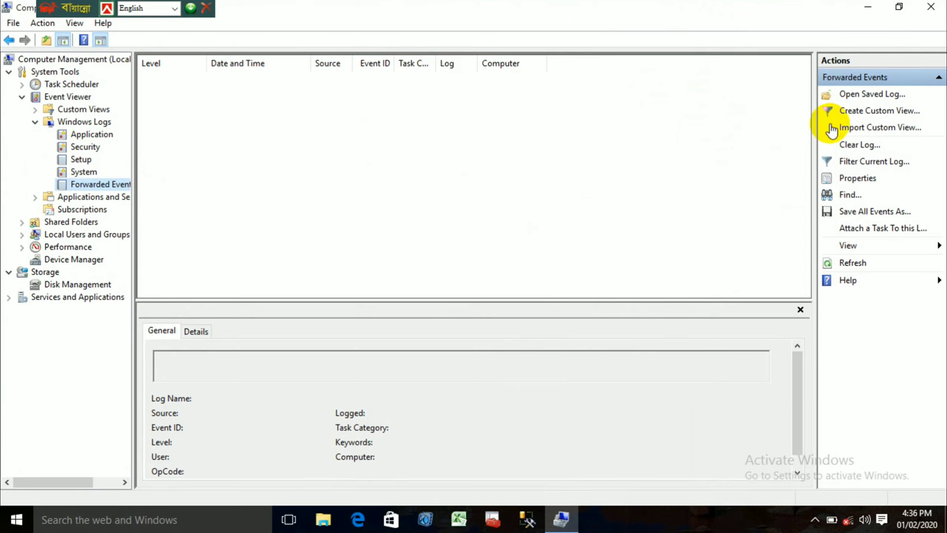
{"action": "left_click", "coordinate": [932, 7]}
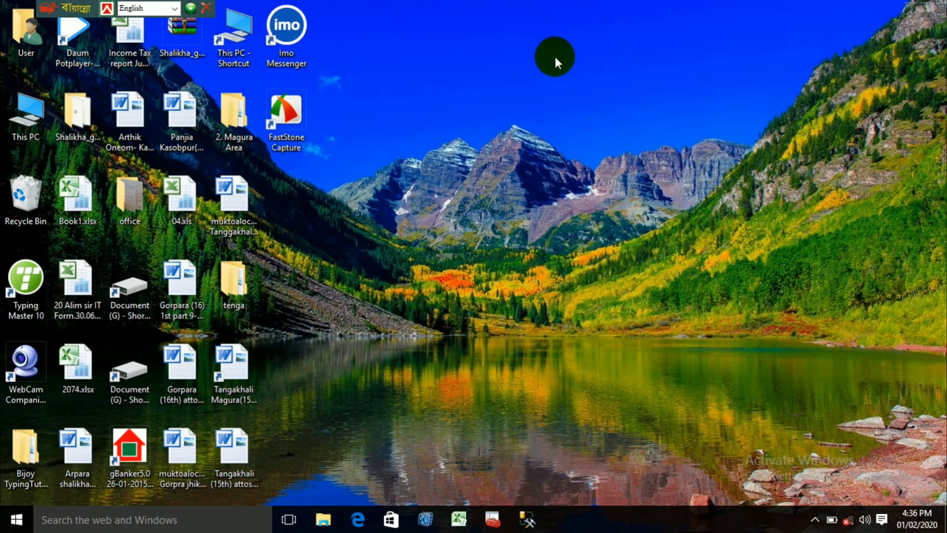
Step: Refresh the desktop several times
{"action": "right_click", "coordinate": [547, 149]}
{"action": "left_click", "coordinate": [575, 190]}
{"action": "right_click", "coordinate": [554, 163]}
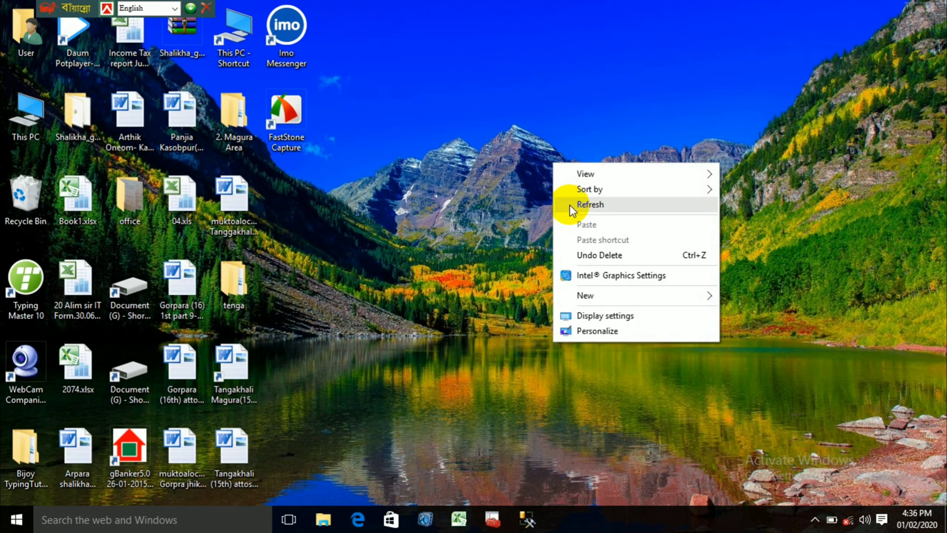
{"action": "left_click", "coordinate": [571, 207]}
{"action": "right_click", "coordinate": [546, 179]}
{"action": "left_click", "coordinate": [572, 213]}
Step: Browse This PC to the Audio folder on the Picture & Video (F:) drive and close the File Explorer window
{"action": "double_click", "coordinate": [24, 127]}
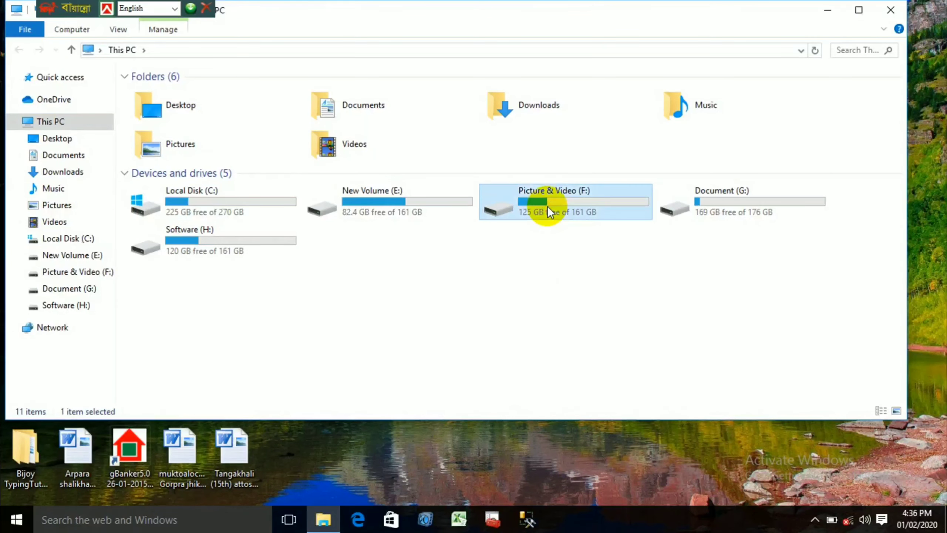
{"action": "double_click", "coordinate": [547, 206]}
{"action": "left_click", "coordinate": [147, 93]}
{"action": "double_click", "coordinate": [147, 93]}
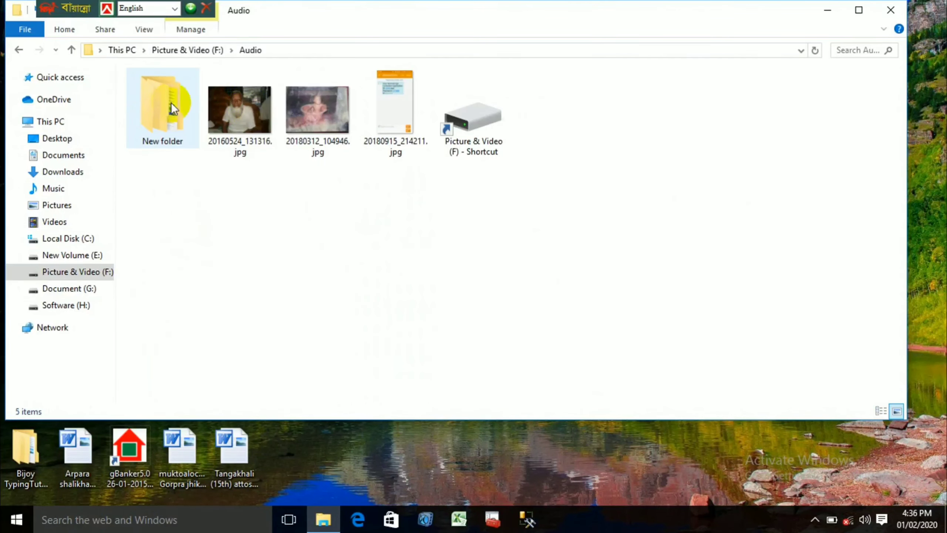
{"action": "left_click", "coordinate": [104, 50]}
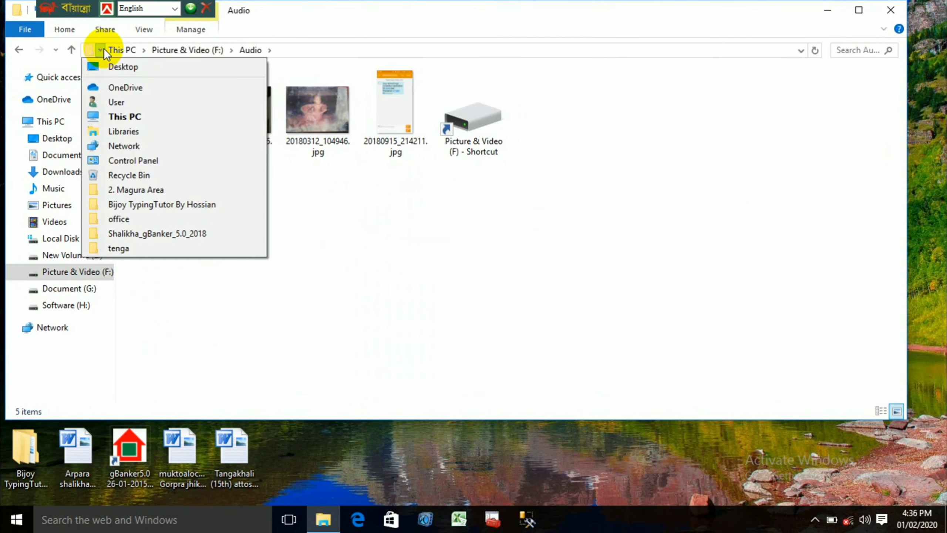
{"action": "mouse_move", "coordinate": [123, 50]}
{"action": "mouse_move", "coordinate": [188, 50]}
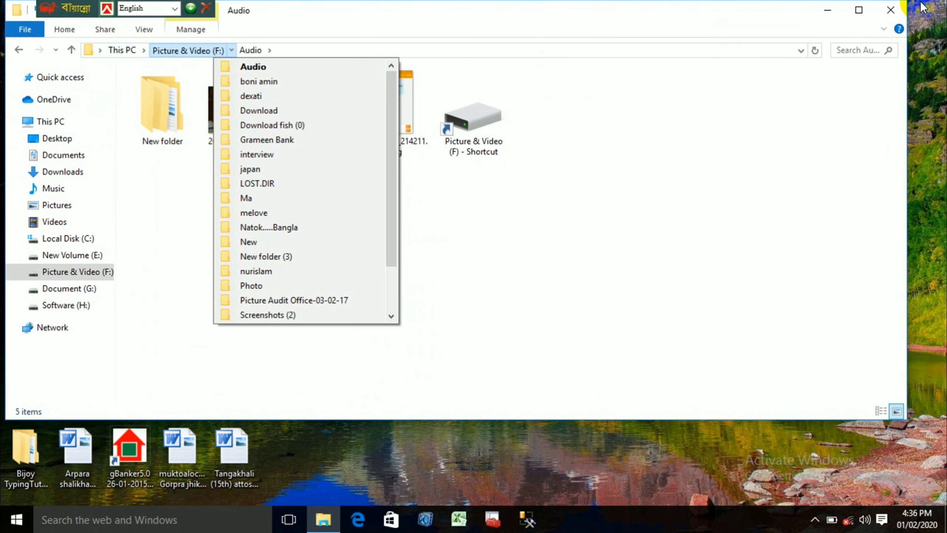
{"action": "left_click", "coordinate": [904, 9]}
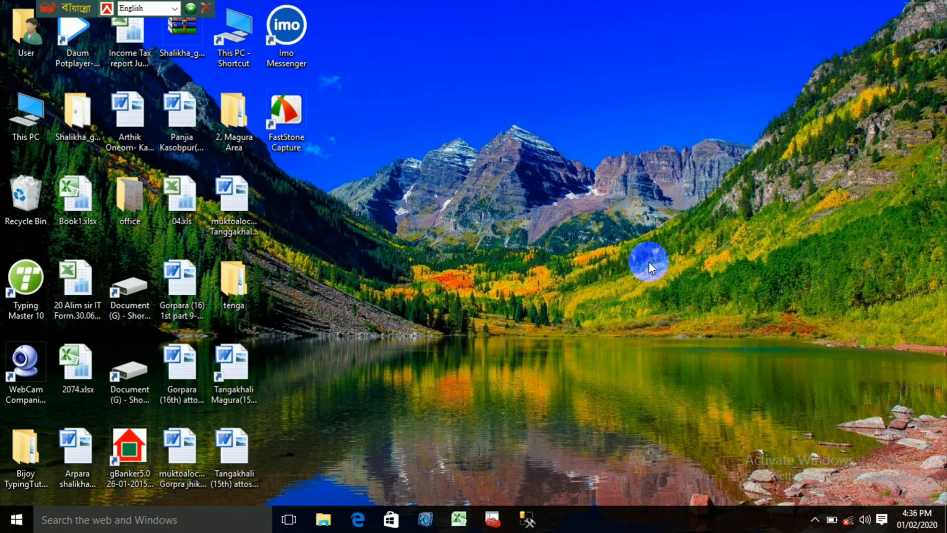
Step: Refresh the desktop repeatedly, about fourteen times in a row
{"action": "right_click", "coordinate": [460, 197]}
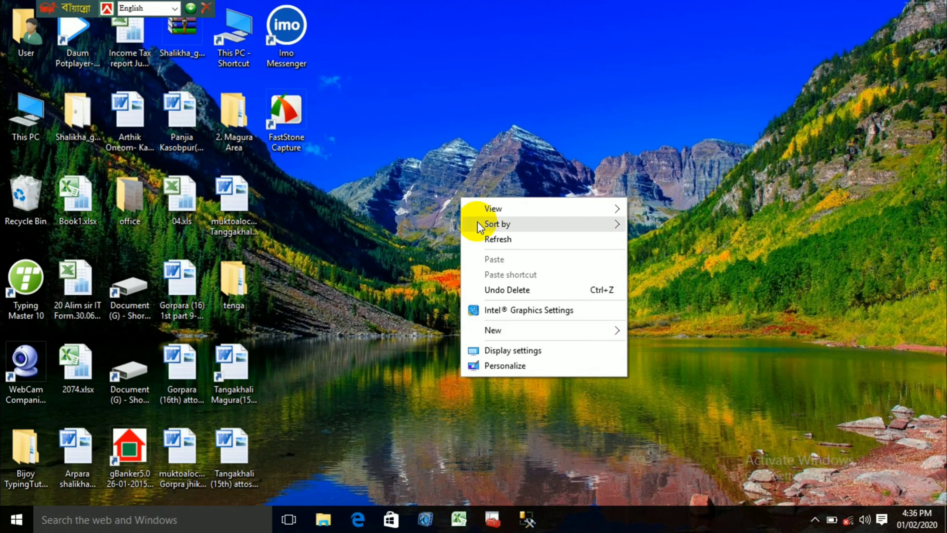
{"action": "left_click", "coordinate": [488, 243]}
{"action": "right_click", "coordinate": [443, 207]}
{"action": "left_click", "coordinate": [471, 249]}
{"action": "right_click", "coordinate": [430, 169]}
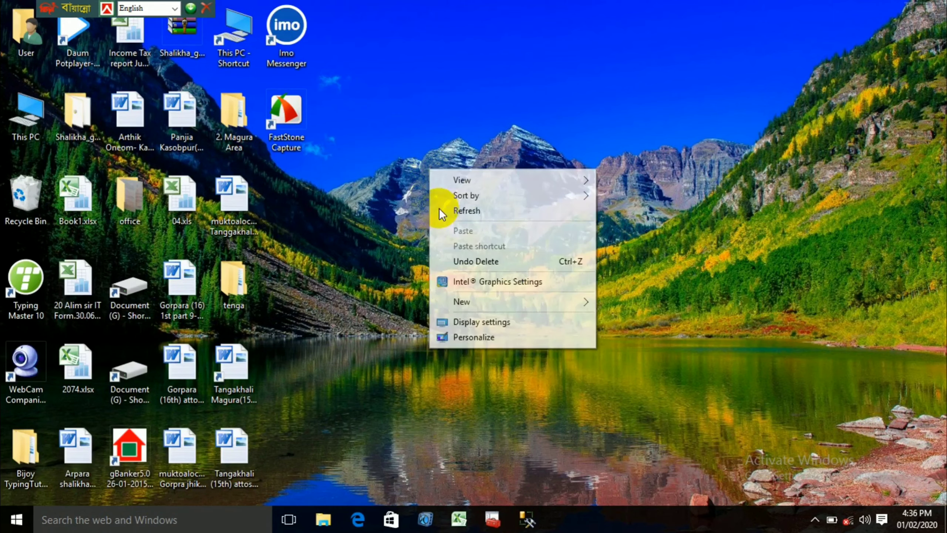
{"action": "left_click", "coordinate": [467, 211]}
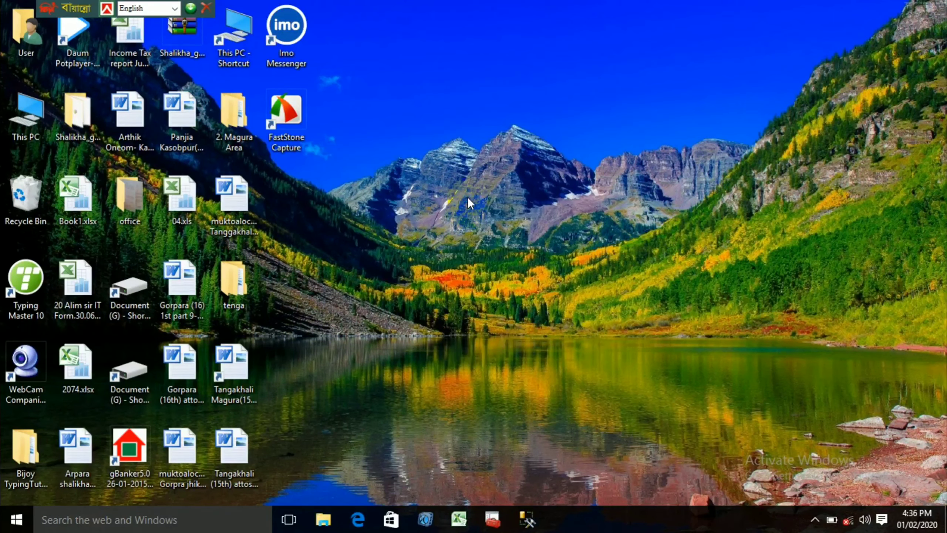
{"action": "right_click", "coordinate": [467, 196]}
{"action": "left_click", "coordinate": [484, 242]}
{"action": "right_click", "coordinate": [465, 228]}
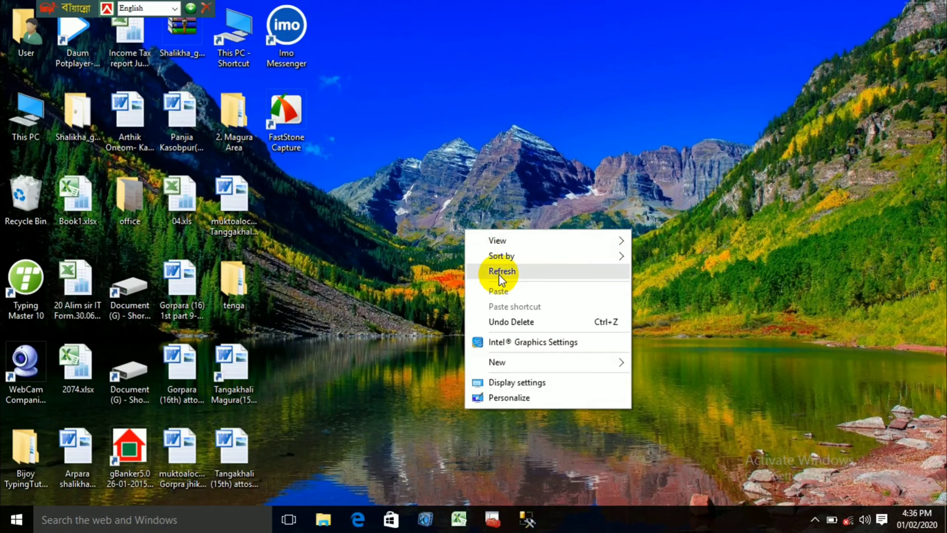
{"action": "left_click", "coordinate": [499, 273]}
{"action": "right_click", "coordinate": [397, 199]}
{"action": "left_click", "coordinate": [435, 241]}
{"action": "right_click", "coordinate": [411, 212]}
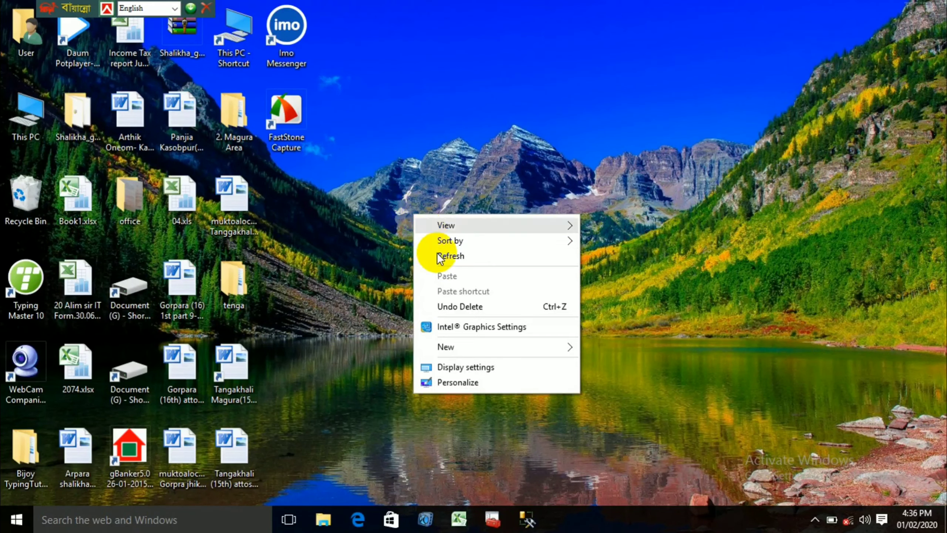
{"action": "left_click", "coordinate": [438, 256]}
{"action": "right_click", "coordinate": [370, 210]}
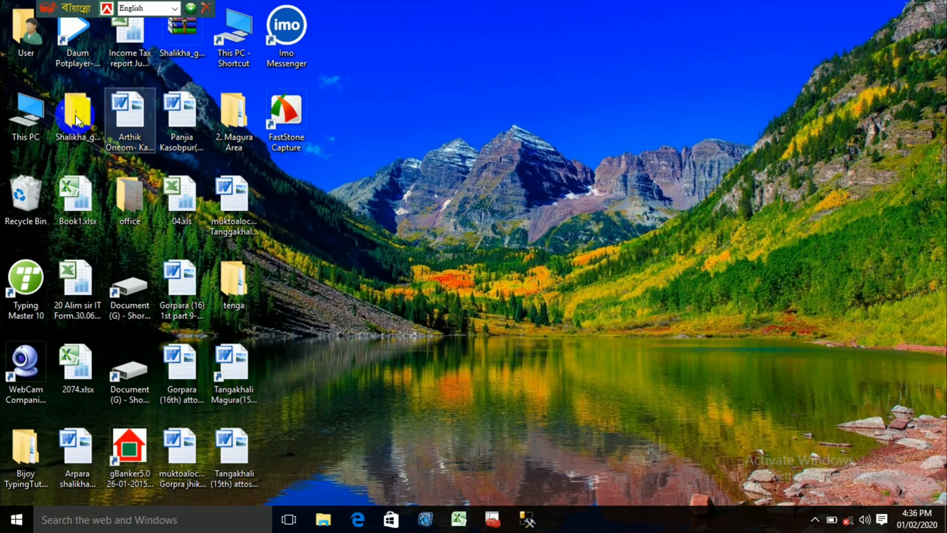
{"action": "left_click", "coordinate": [34, 109]}
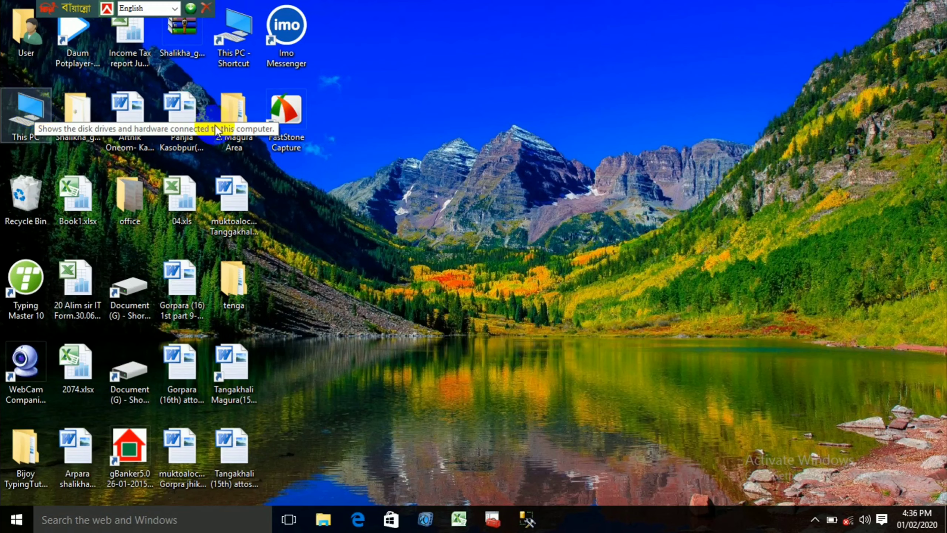
{"action": "right_click", "coordinate": [486, 158]}
{"action": "left_click", "coordinate": [505, 206]}
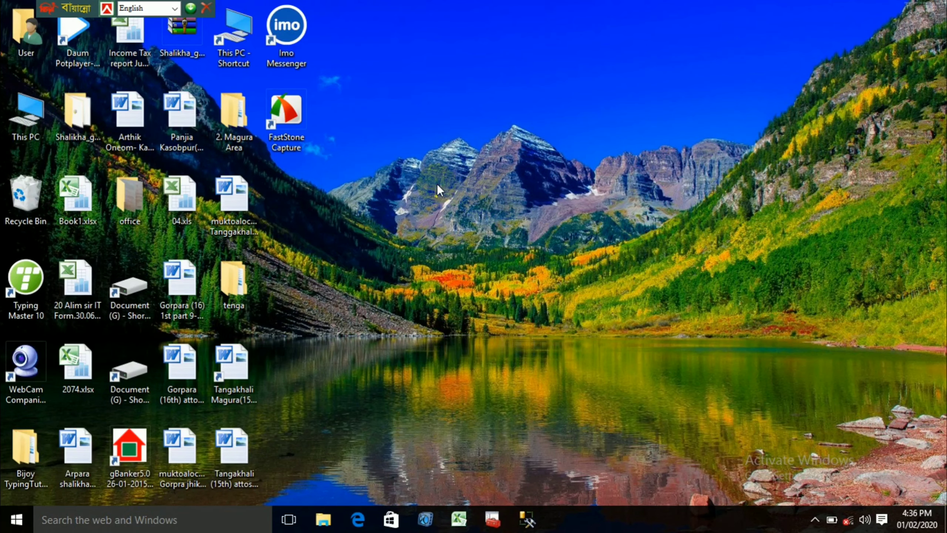
{"action": "right_click", "coordinate": [436, 183]}
{"action": "left_click", "coordinate": [489, 226]}
{"action": "right_click", "coordinate": [416, 205]}
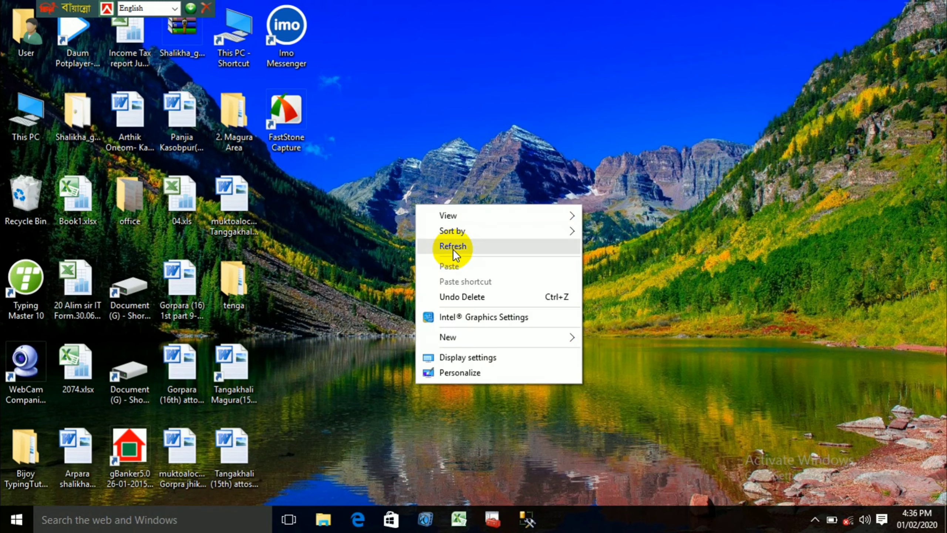
{"action": "left_click", "coordinate": [453, 249]}
{"action": "right_click", "coordinate": [420, 214]}
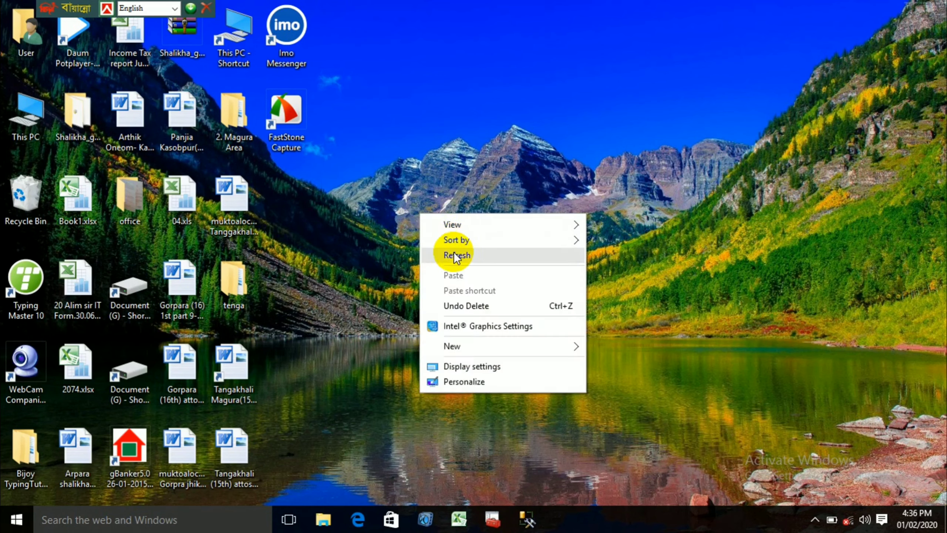
{"action": "left_click", "coordinate": [457, 257]}
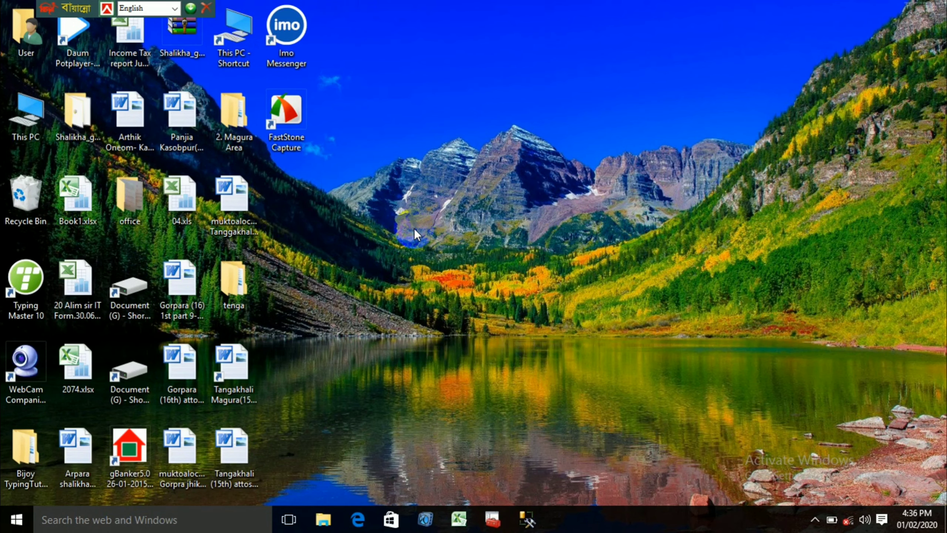
{"action": "right_click", "coordinate": [414, 229]}
{"action": "left_click", "coordinate": [447, 271]}
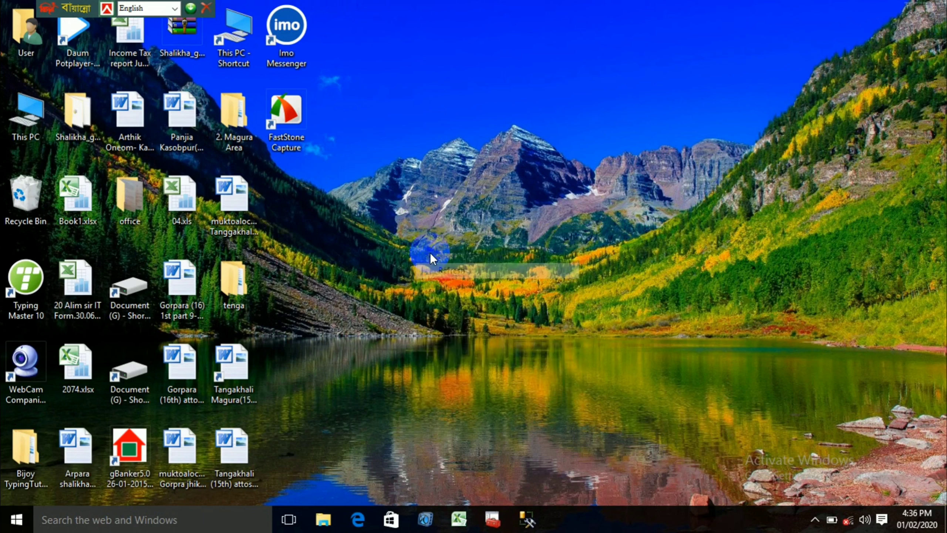
{"action": "right_click", "coordinate": [359, 201]}
{"action": "left_click", "coordinate": [405, 243]}
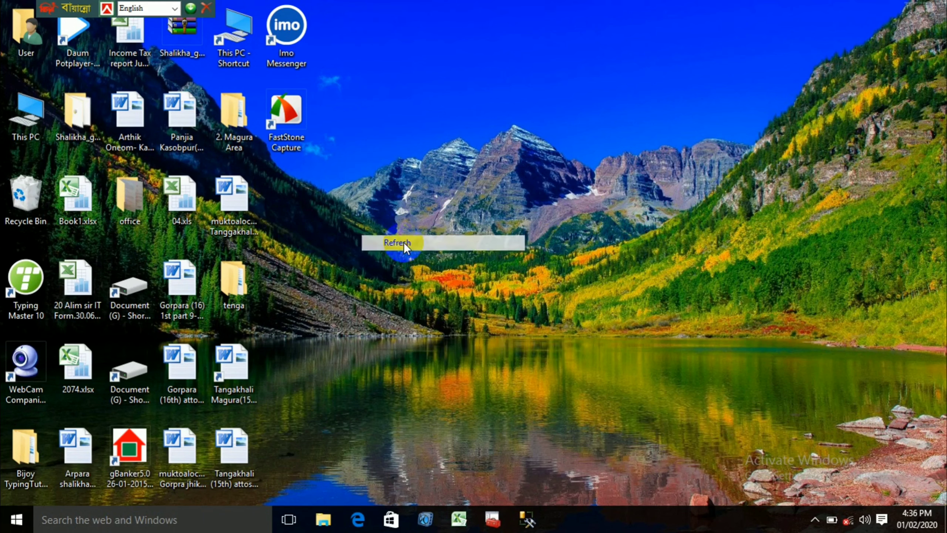
{"action": "right_click", "coordinate": [393, 216]}
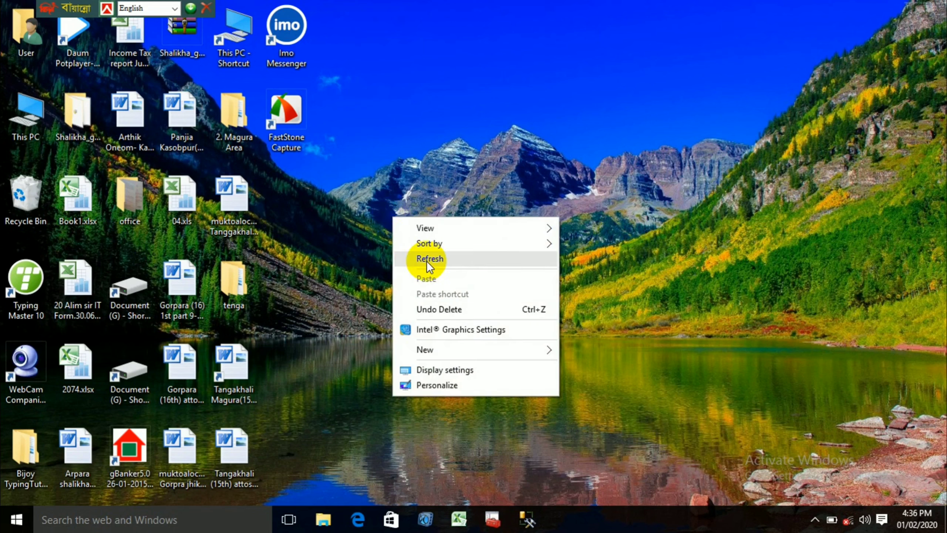
{"action": "left_click", "coordinate": [426, 260]}
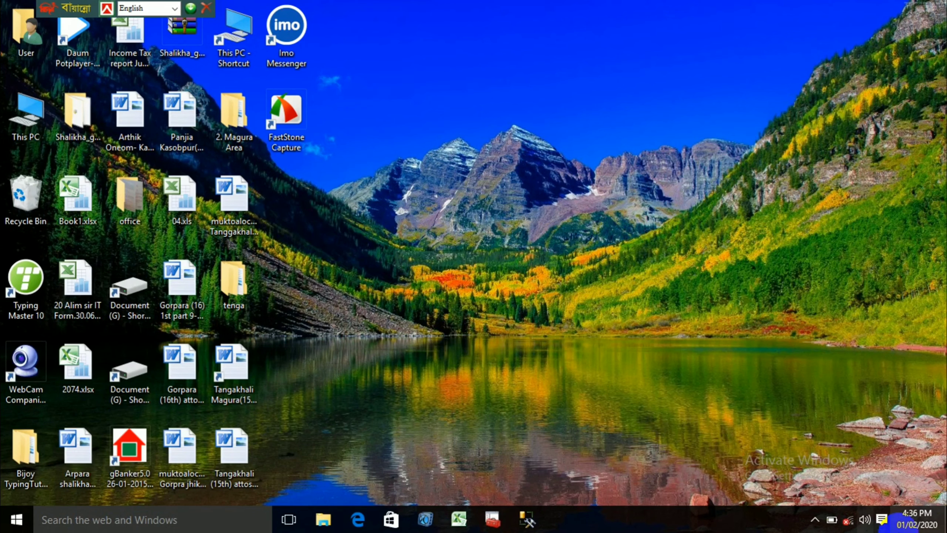
Step: Show the hidden notification-area icons
{"action": "left_click", "coordinate": [815, 520]}
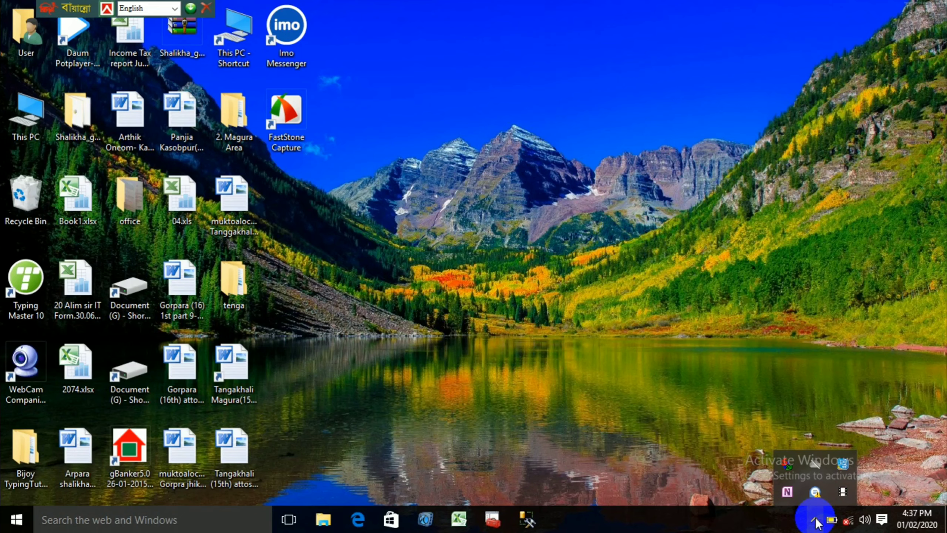